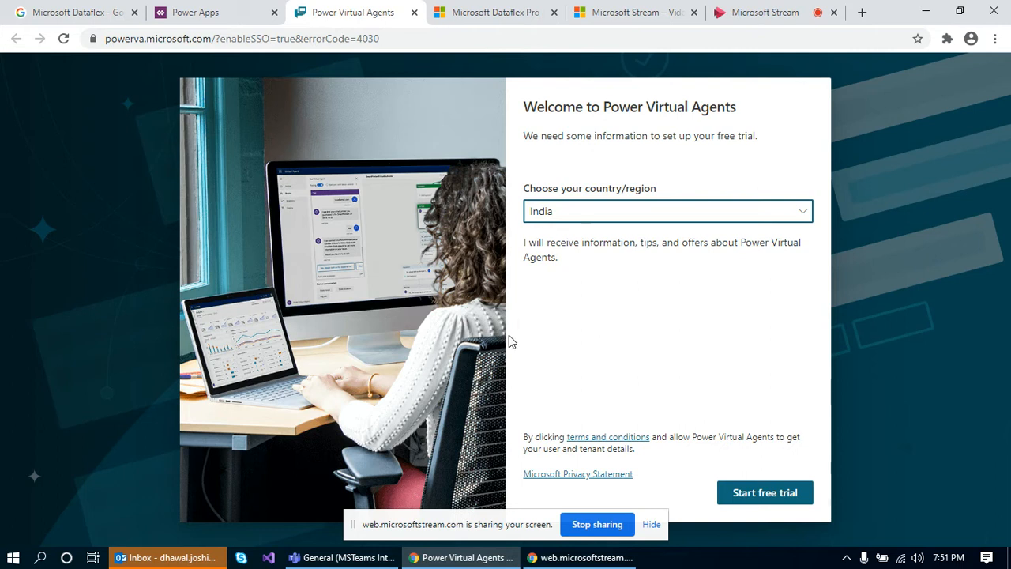
Try to start the Power Virtual Agents free trial with India as the country/region.
left_click(212, 12)
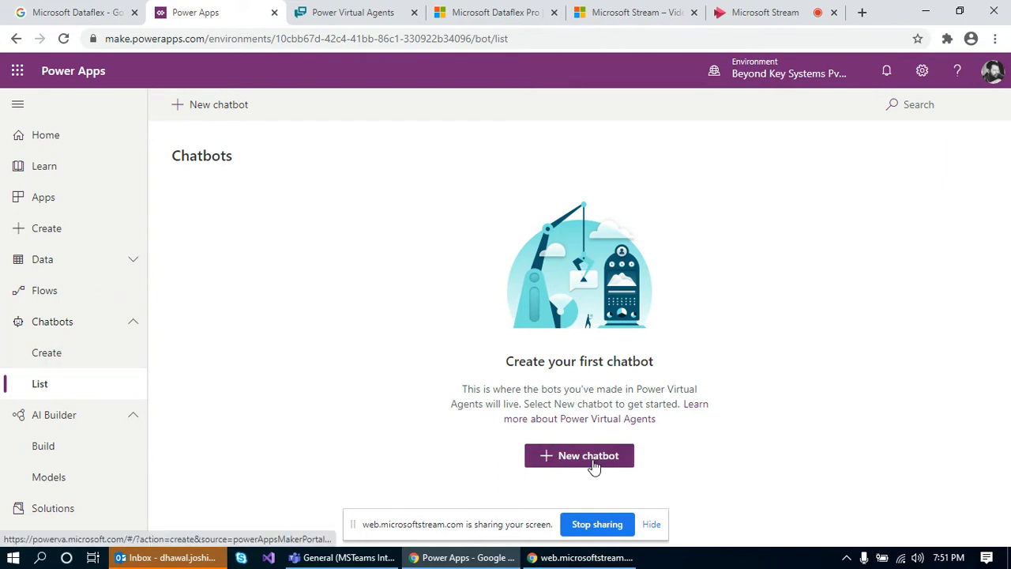
left_click(350, 17)
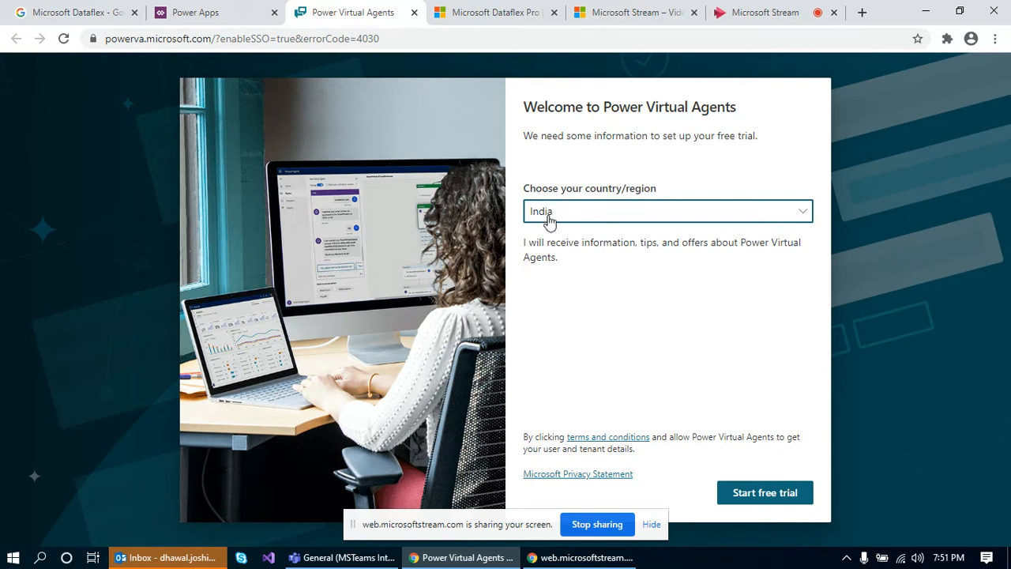
left_click(772, 504)
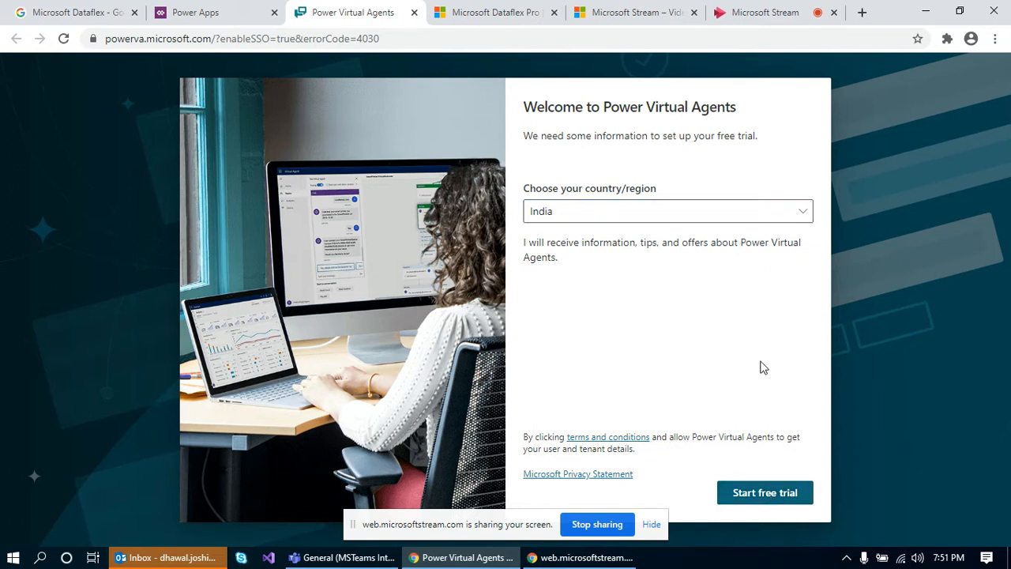
left_click(770, 499)
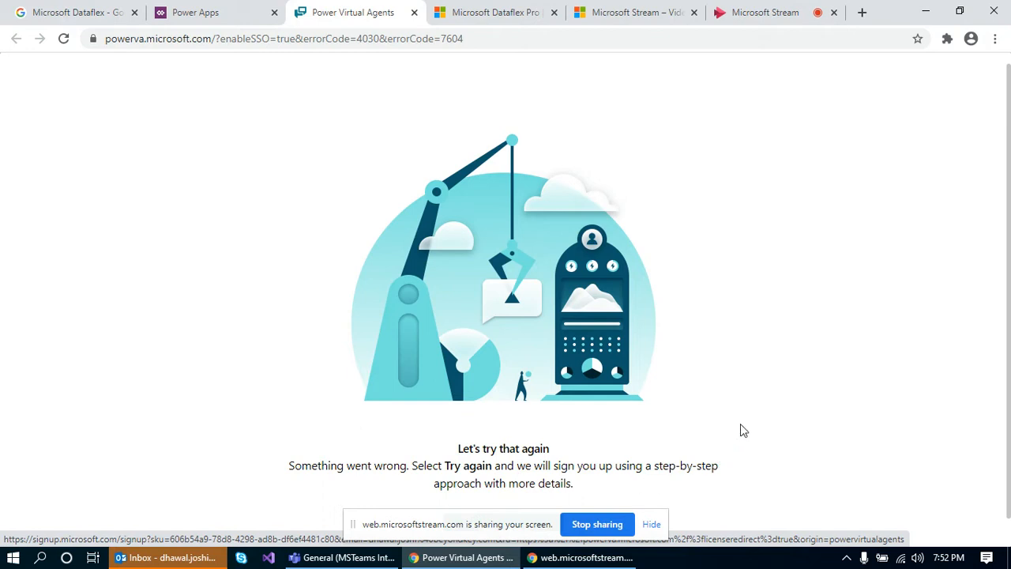
Retry the trial sign-up with the prefilled work e-mail address and continue through to the new bot form.
scroll(740, 426, "down", 1)
left_click(528, 501)
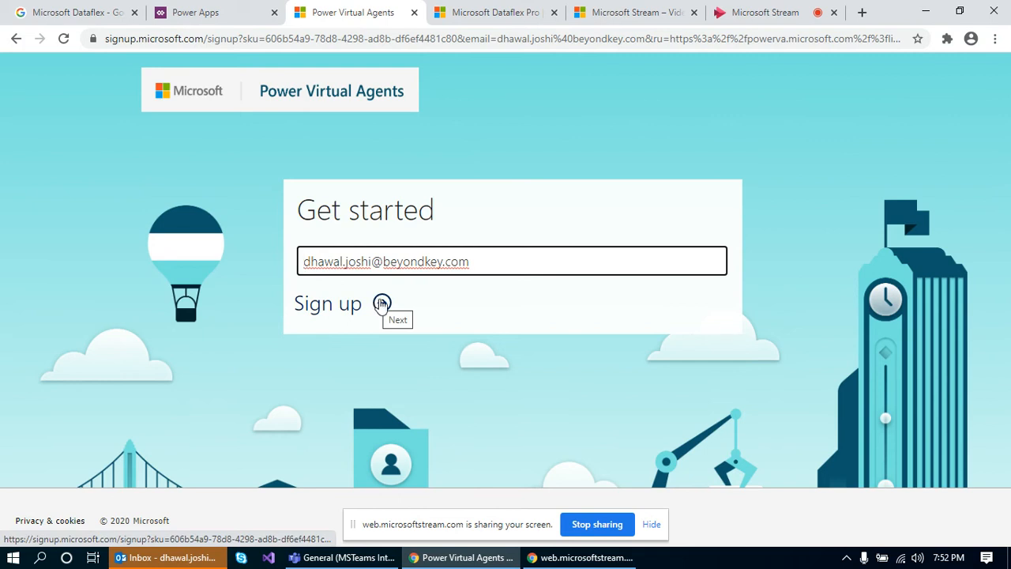
left_click(650, 524)
left_click(384, 305)
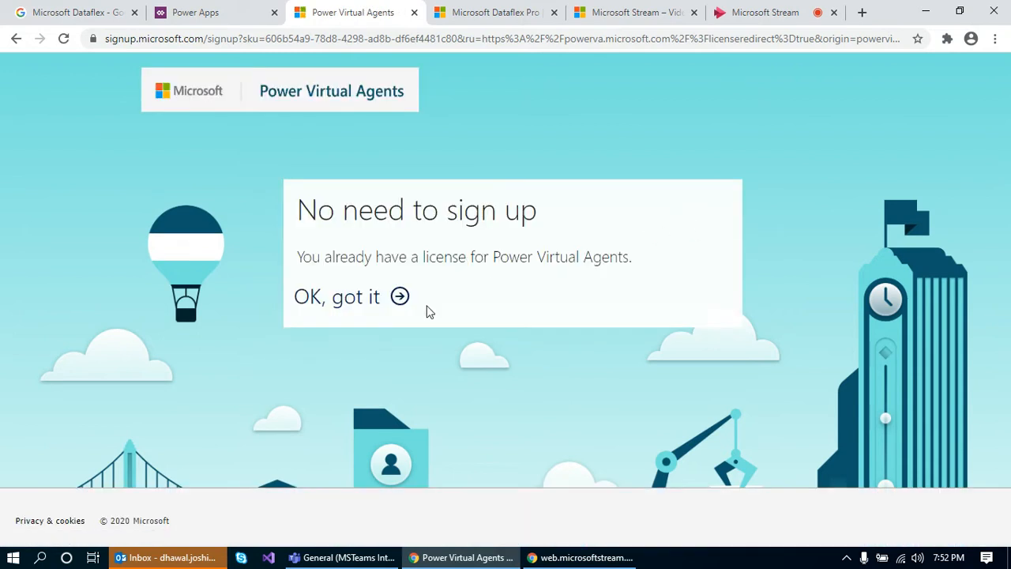
left_click(347, 307)
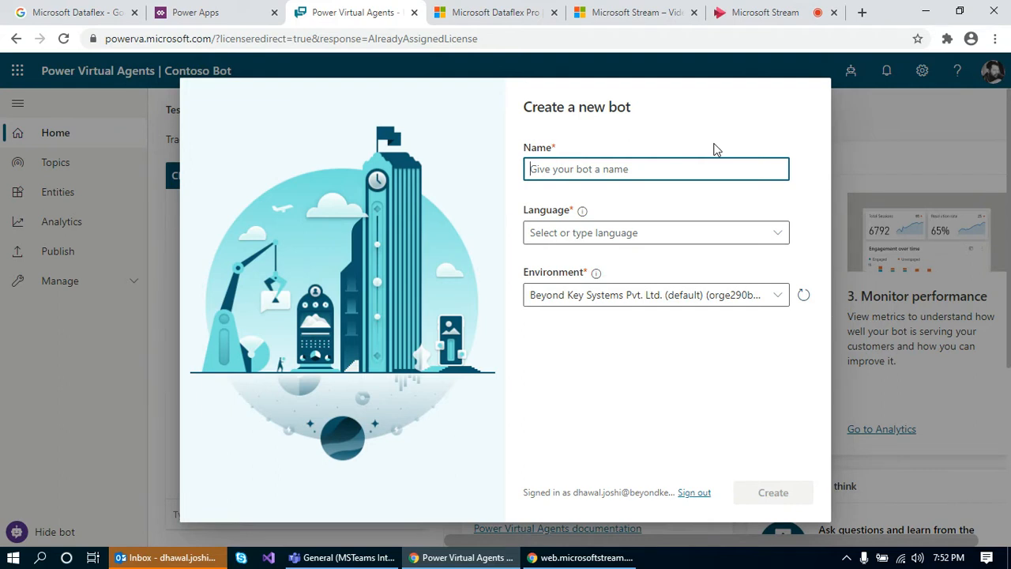
Create a bot named Test Bot in English (US) in the Beyond Key Systems Pvt. Ltd.3 (beyodkey-dev) - Asia environment and dismiss the introduction.
type("TEa")
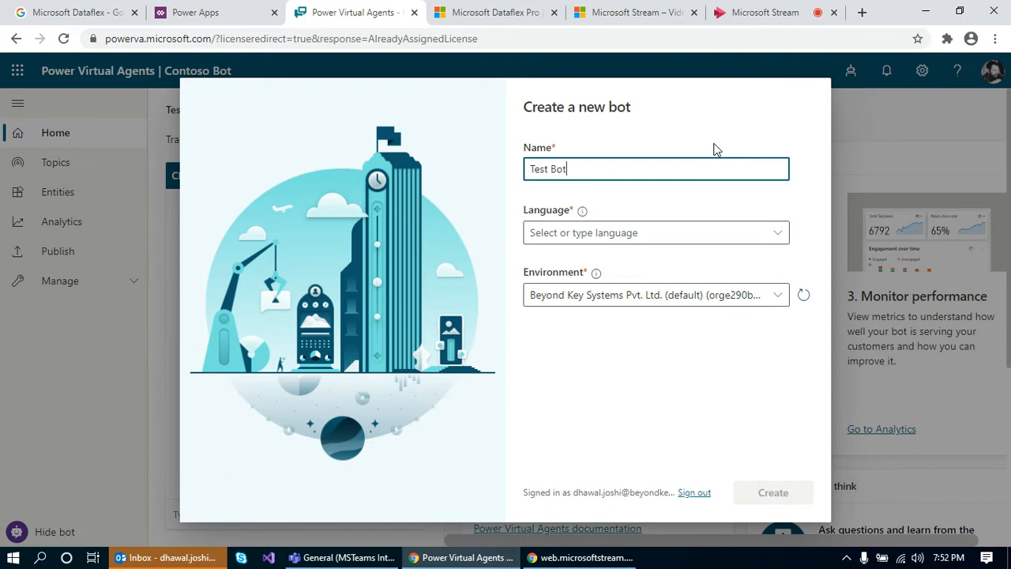
left_click(774, 234)
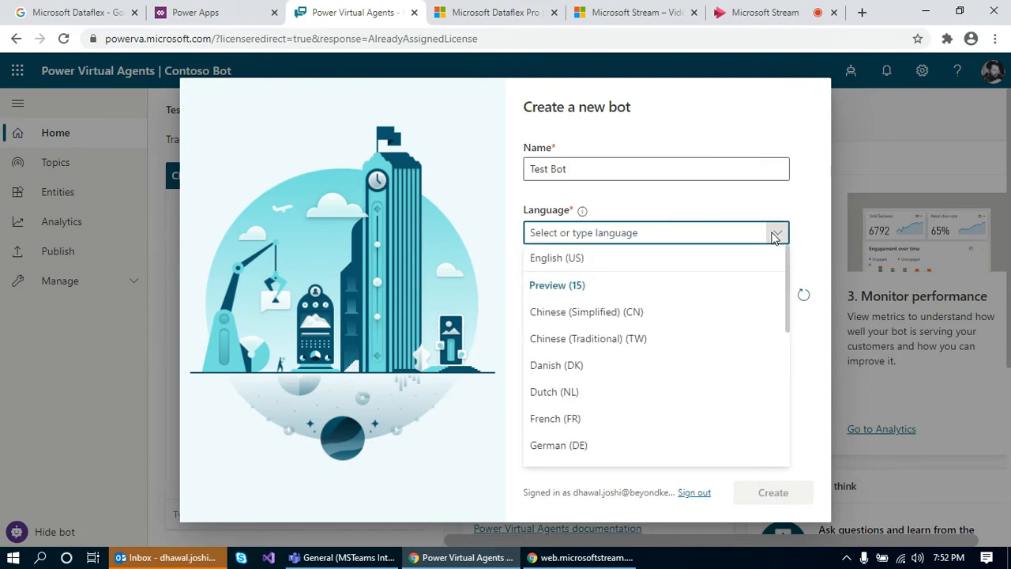
left_click(552, 259)
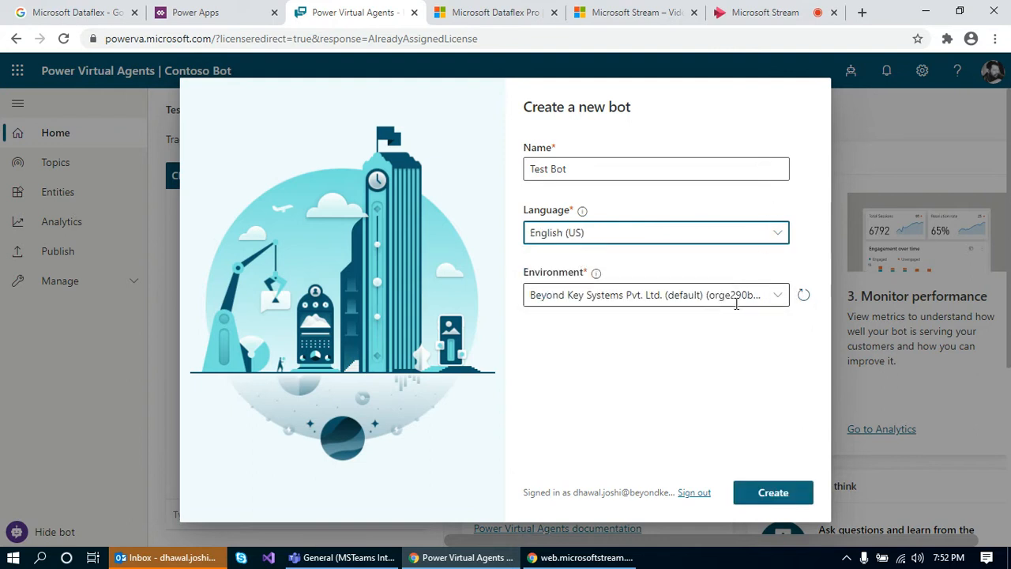
left_click(778, 297)
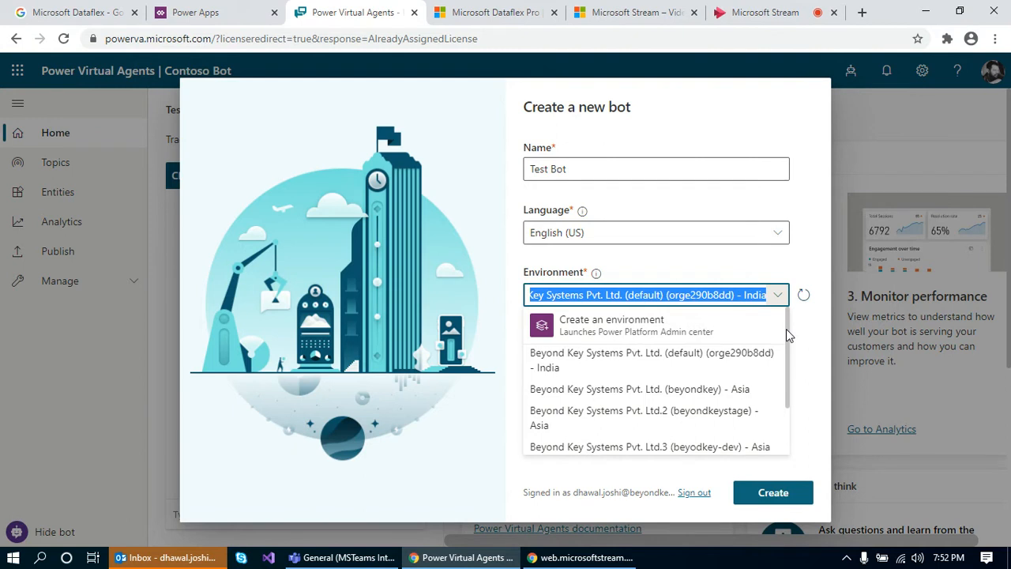
left_click_drag(786, 328, 788, 378)
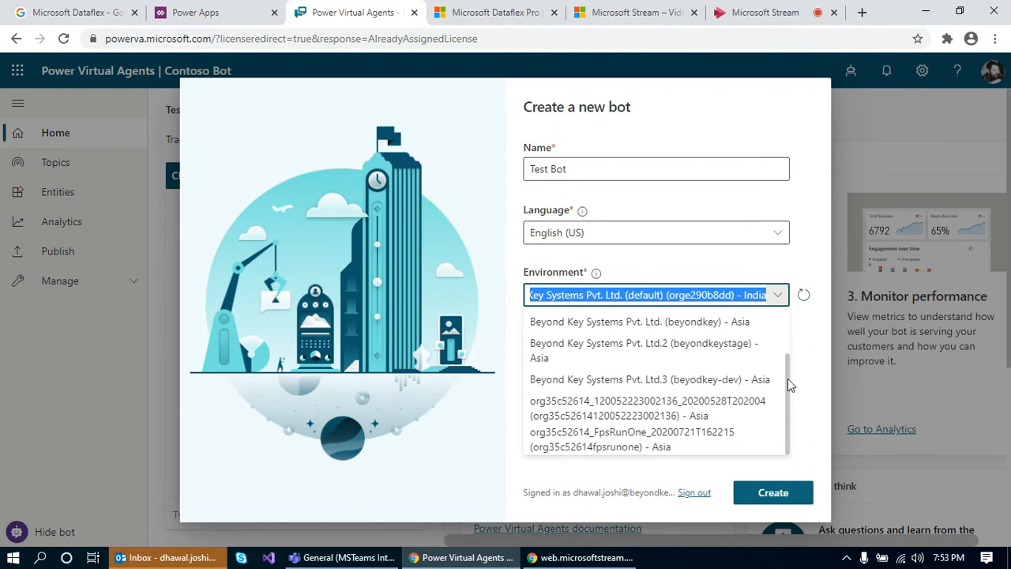
left_click(684, 380)
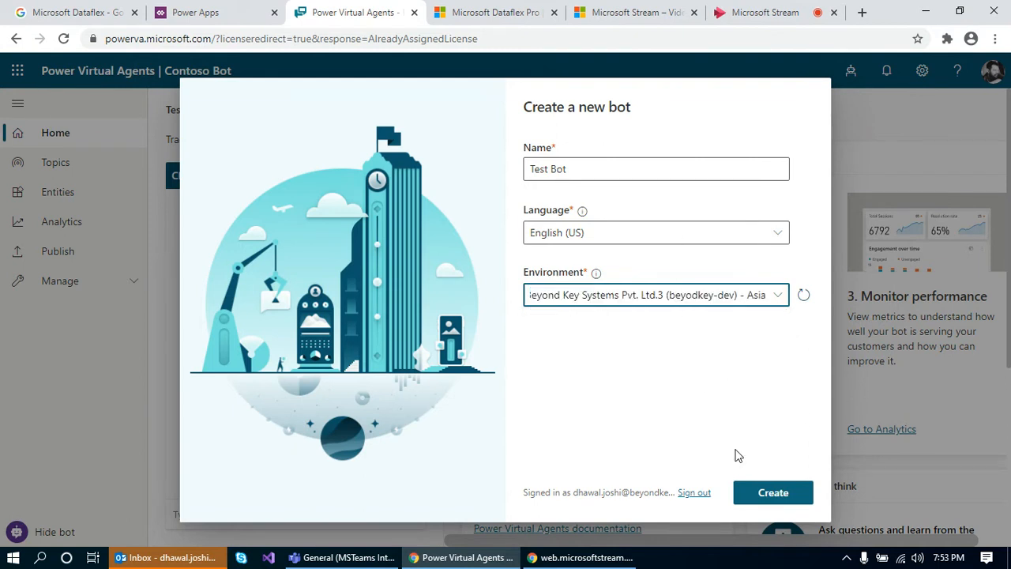
left_click(775, 495)
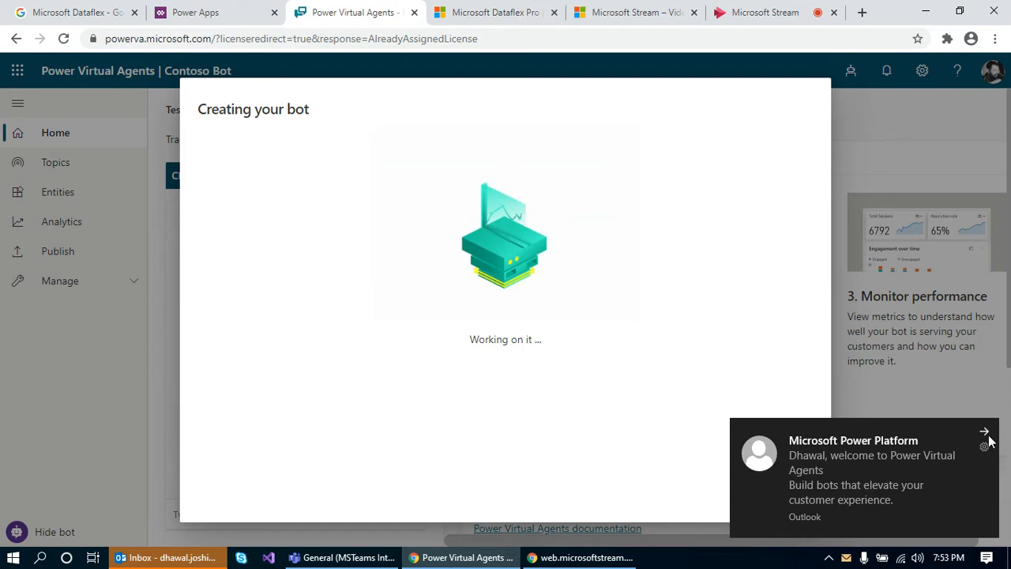
left_click(984, 432)
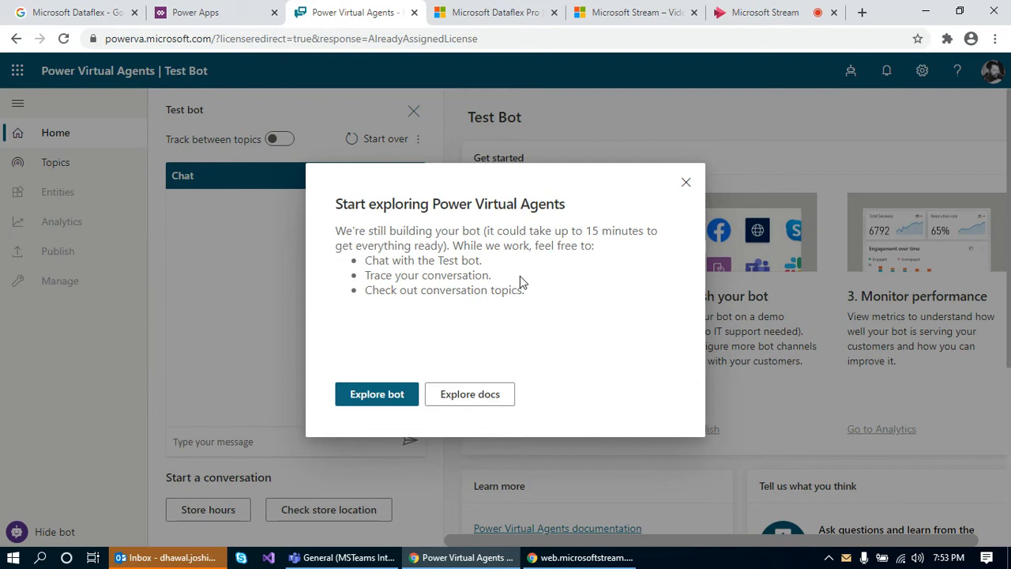
left_click(687, 182)
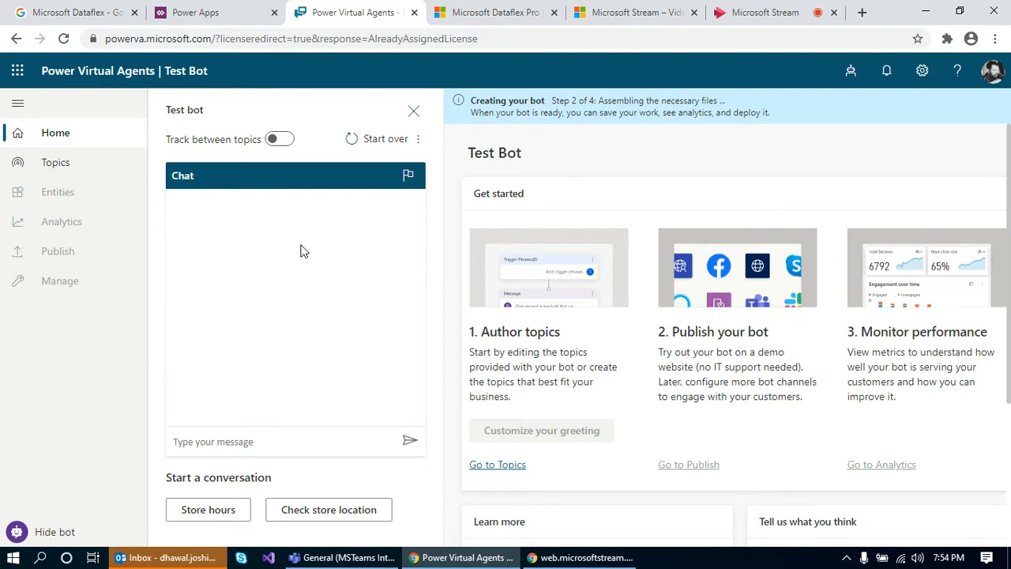
Open the user topic "Lesson 1 - A simple topic" and review its description and trigger phrases.
left_click(57, 162)
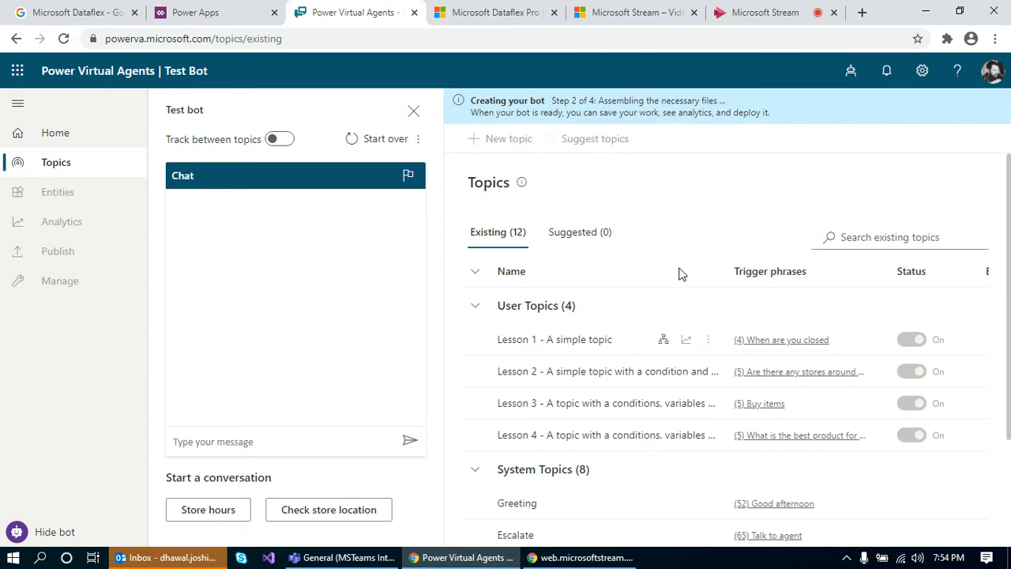
left_click(576, 349)
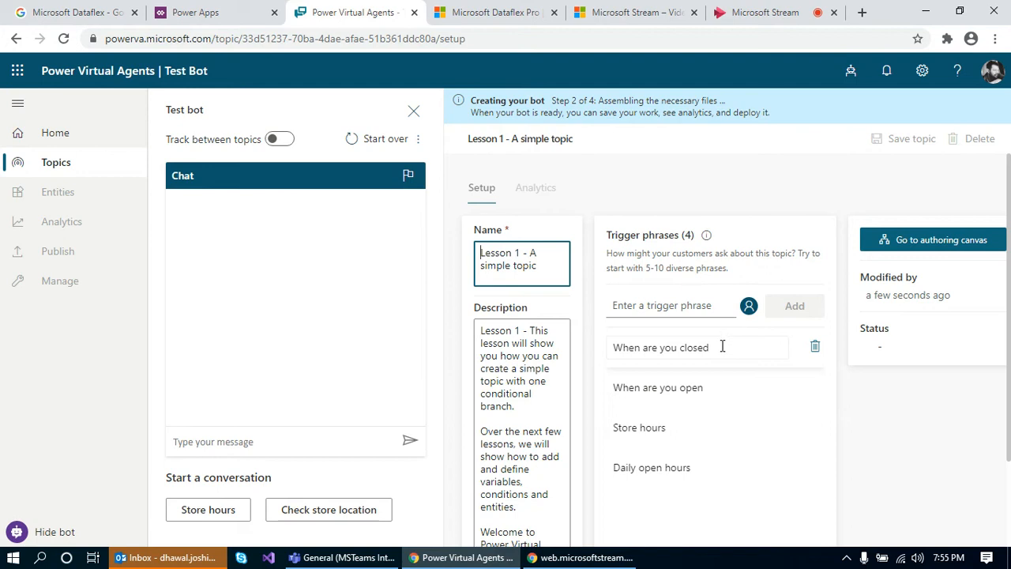
scroll(763, 379, "down", 2)
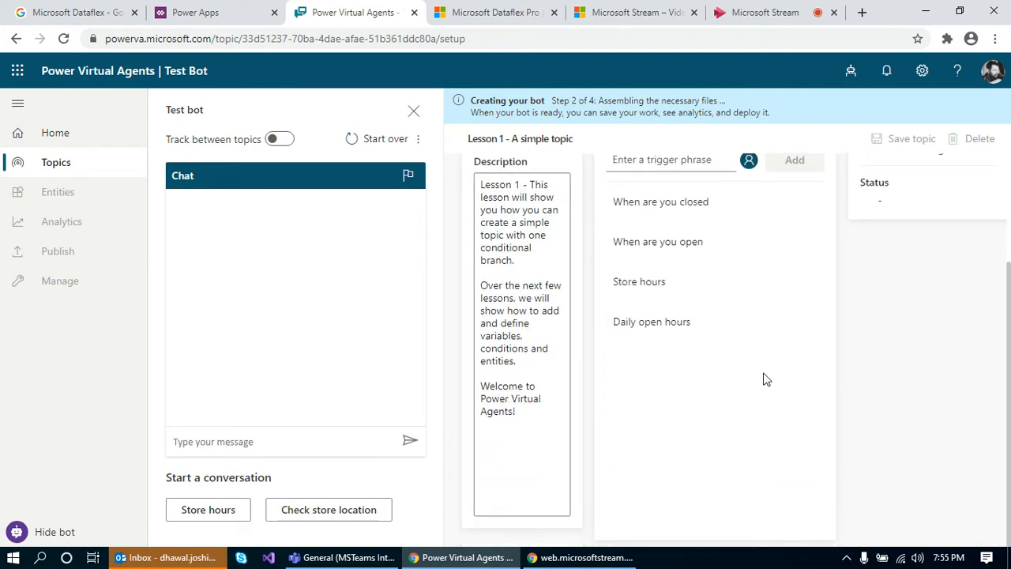
scroll(763, 379, "up", 2)
scroll(764, 380, "up", 1)
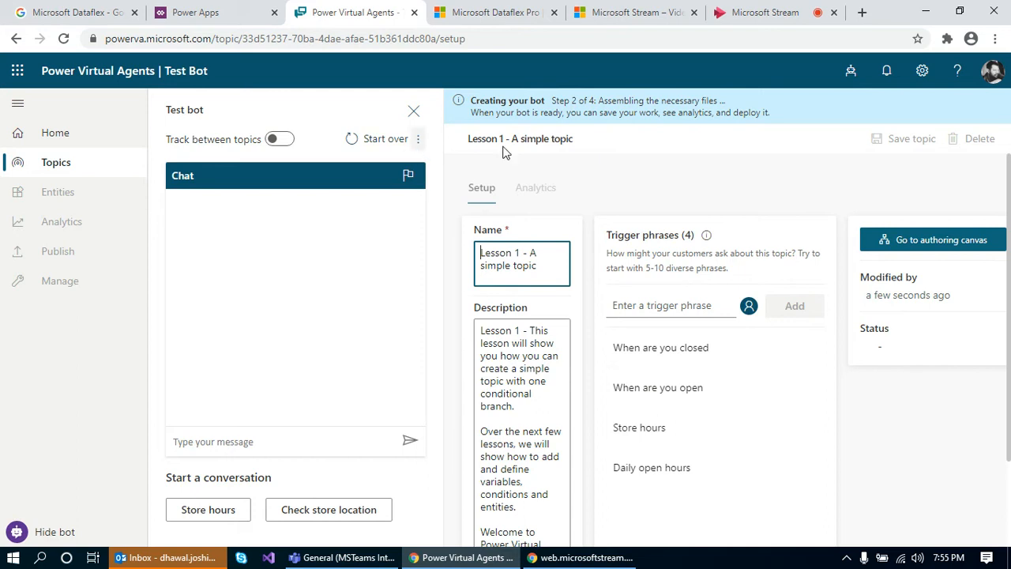
Add the trigger phrase "Are you open on Weekends" to the Lesson 1 topic.
left_click(709, 305)
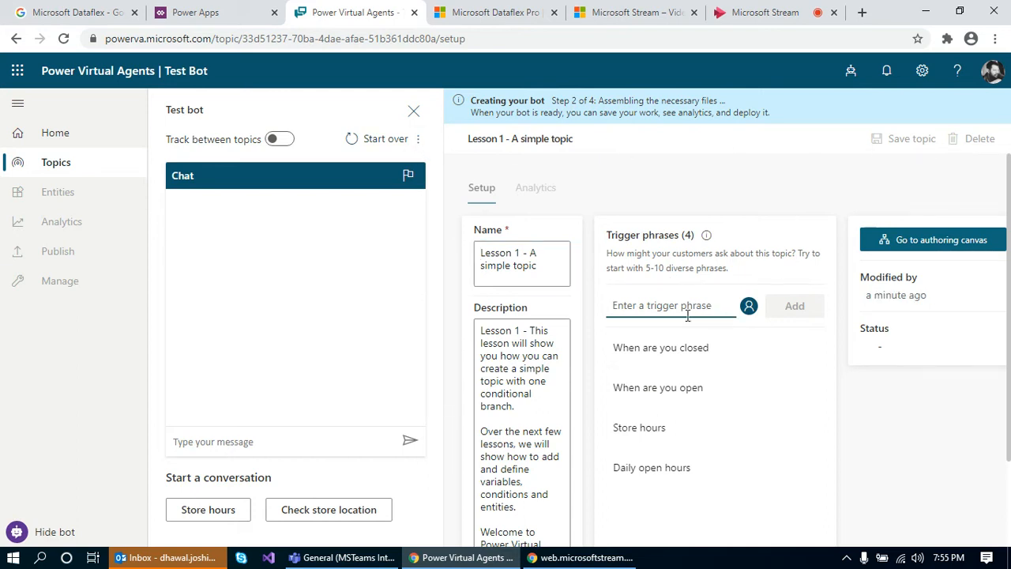
left_click(714, 348)
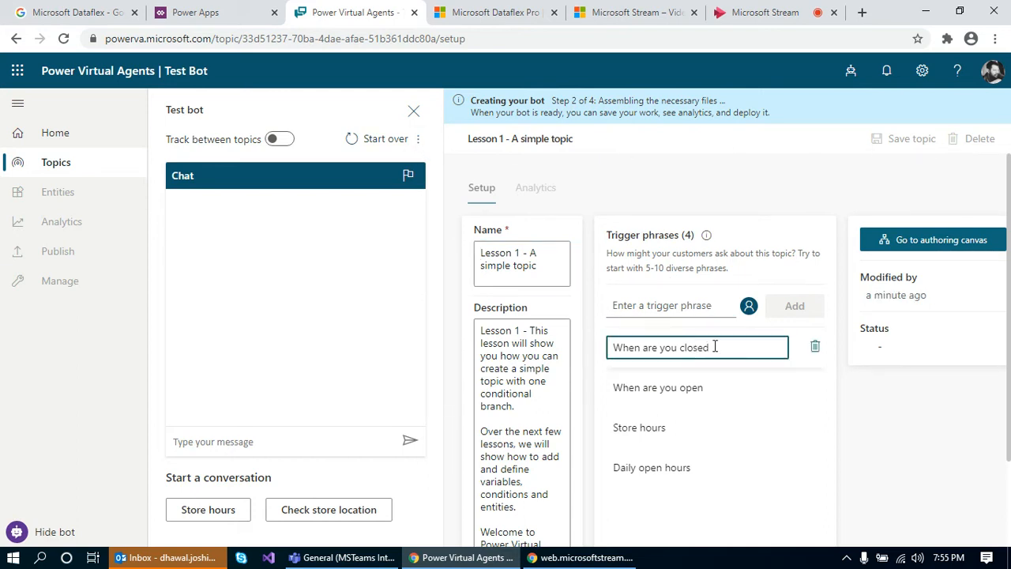
left_click(673, 305)
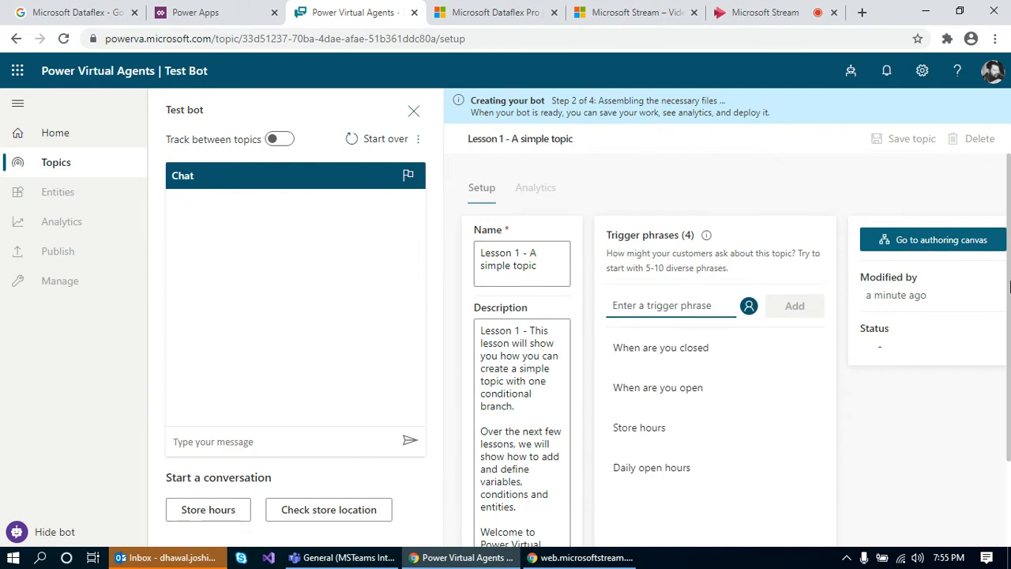
type("Are")
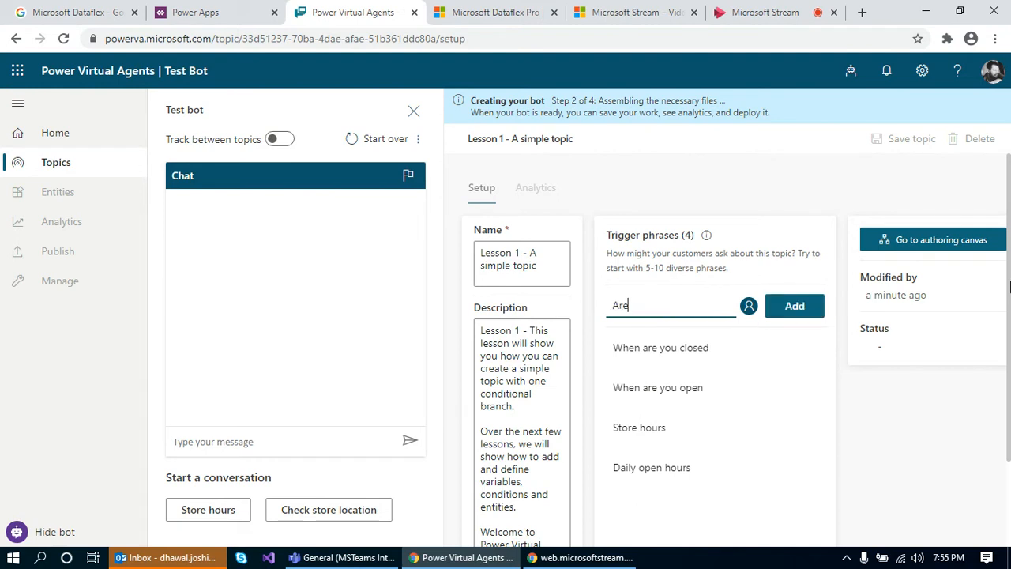
type(" you open on Weekends")
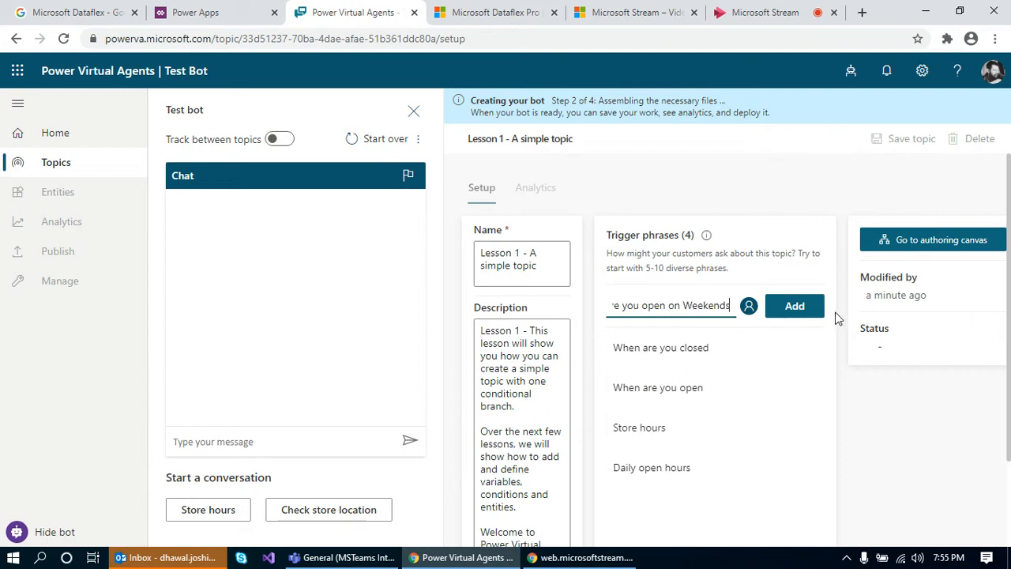
left_click(799, 308)
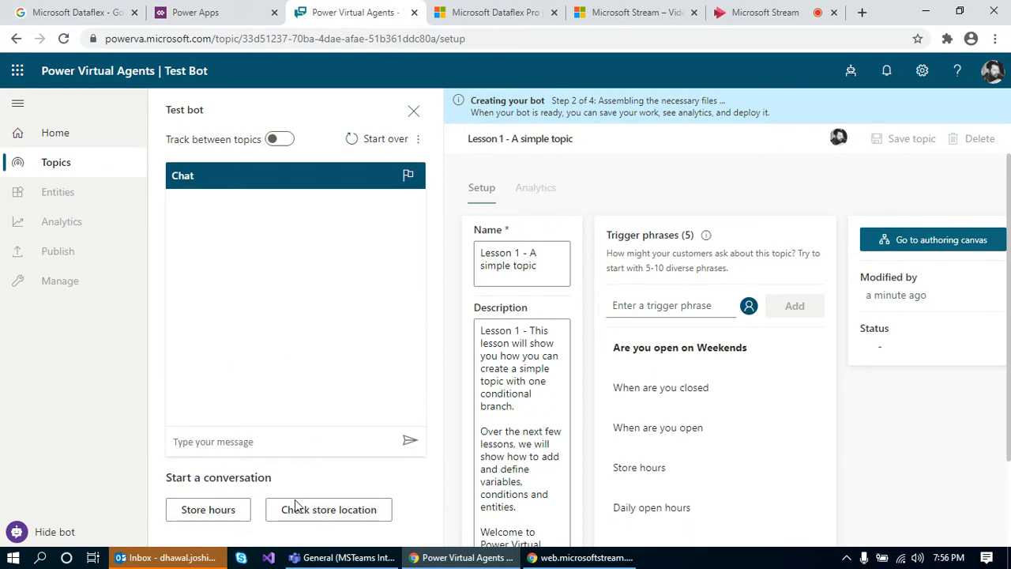
Test the Store hours conversation in the bot chat, answer Yes to the follow-up question and rate the experience Good.
left_click(213, 518)
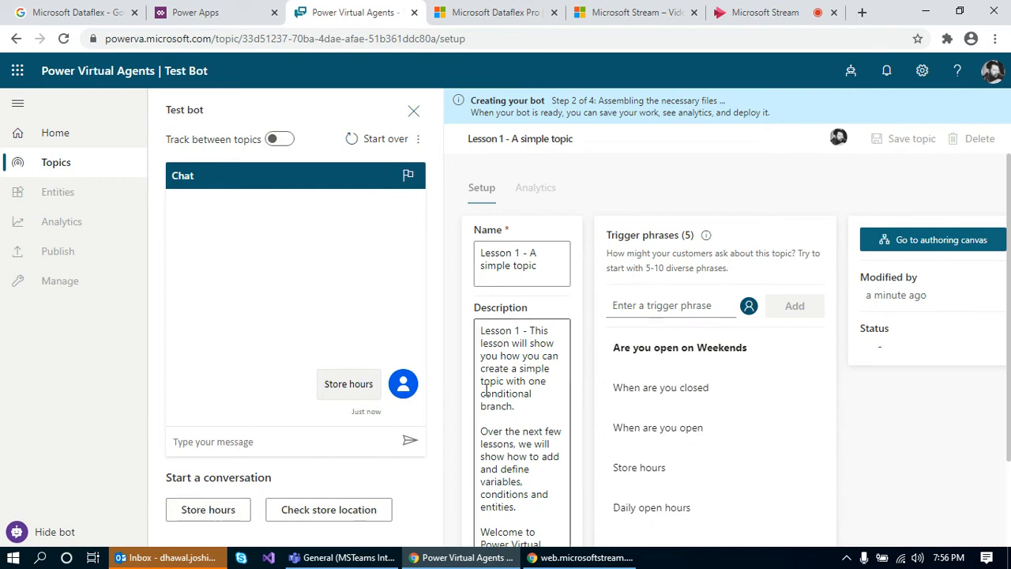
left_click(311, 441)
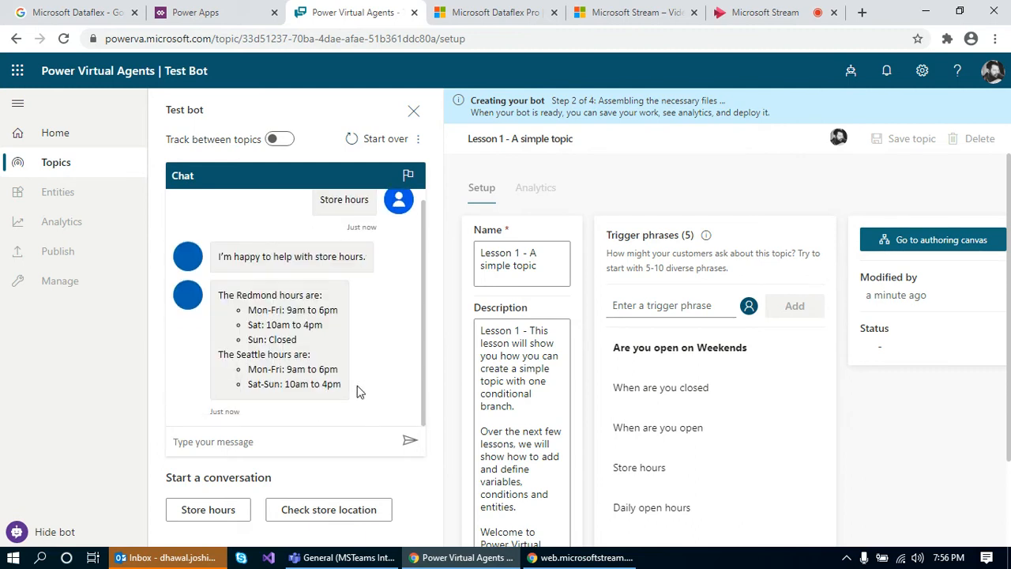
left_click_drag(422, 299, 425, 217)
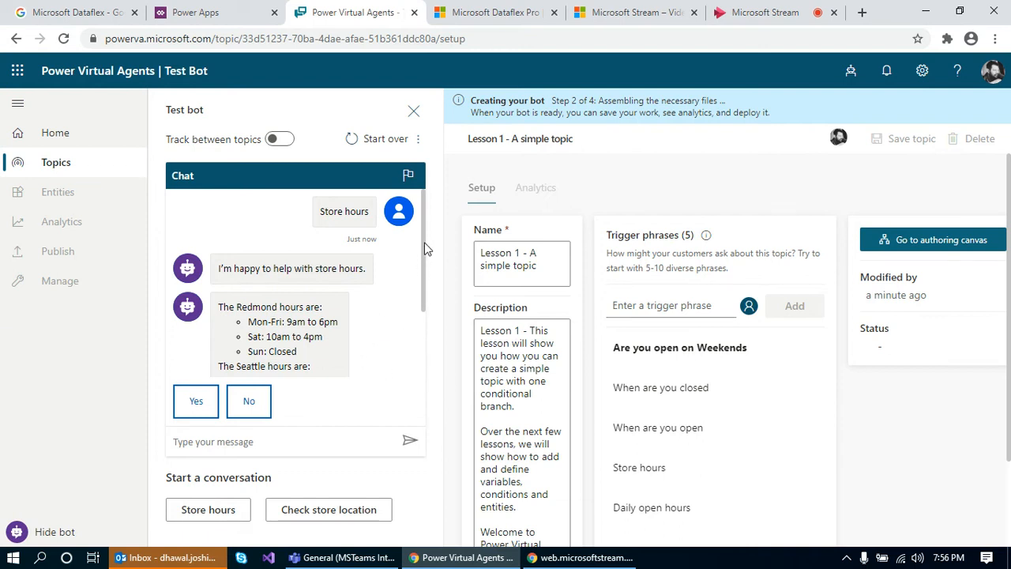
scroll(422, 269, "down", 3)
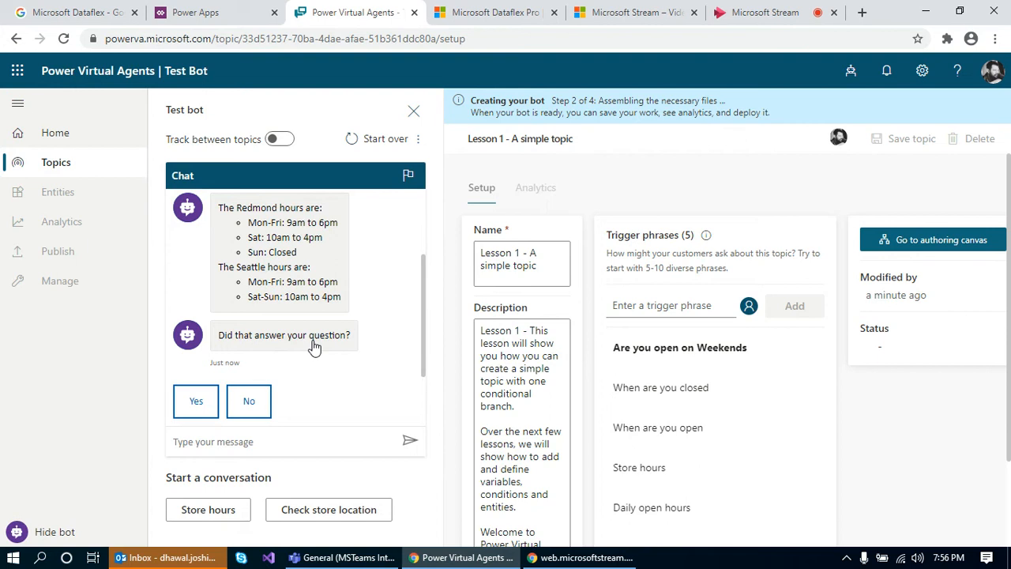
left_click(195, 403)
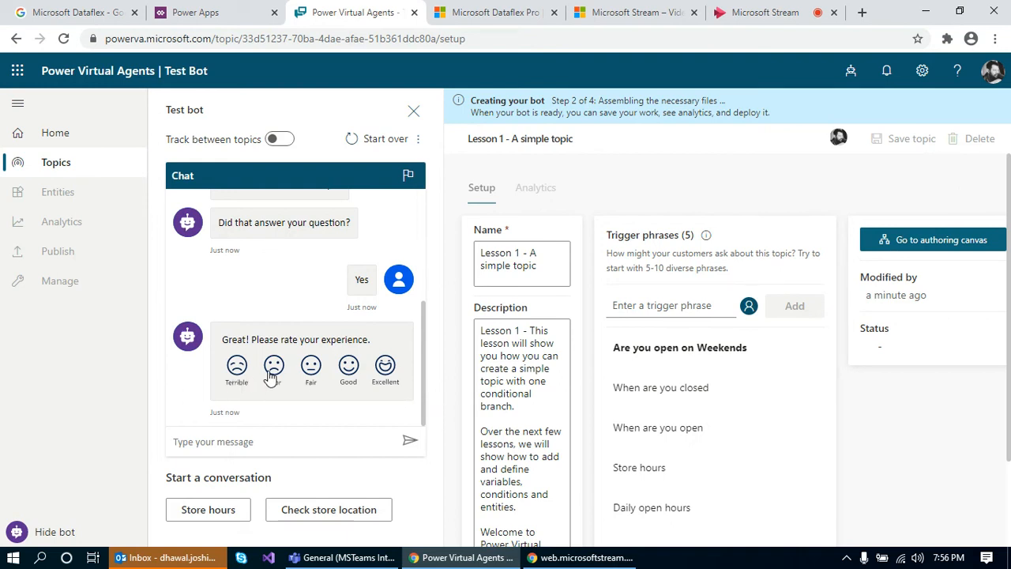
left_click(350, 371)
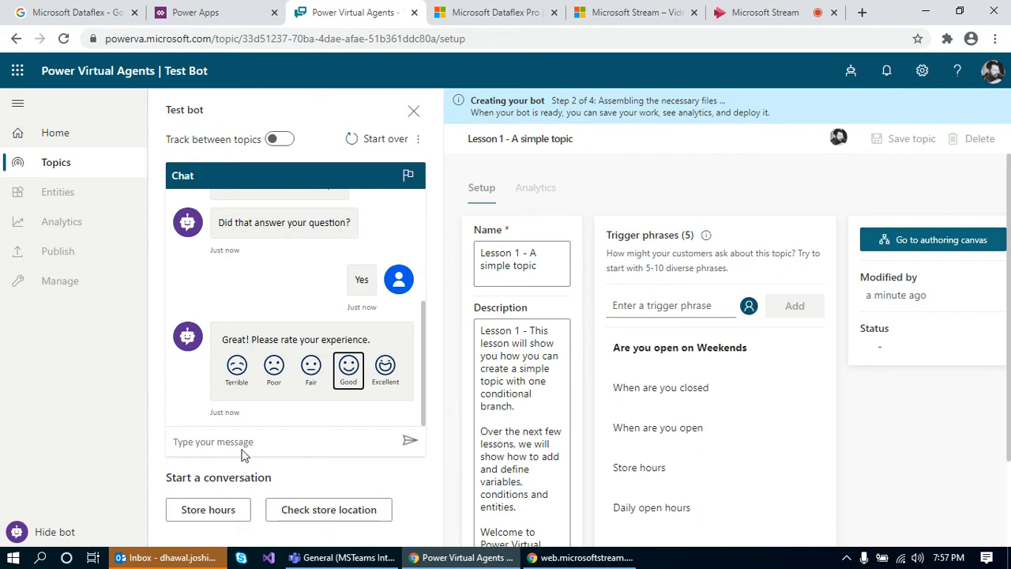
Test the Check store location conversation, choose Seattle and answer Yes to the follow-up question.
left_click(343, 514)
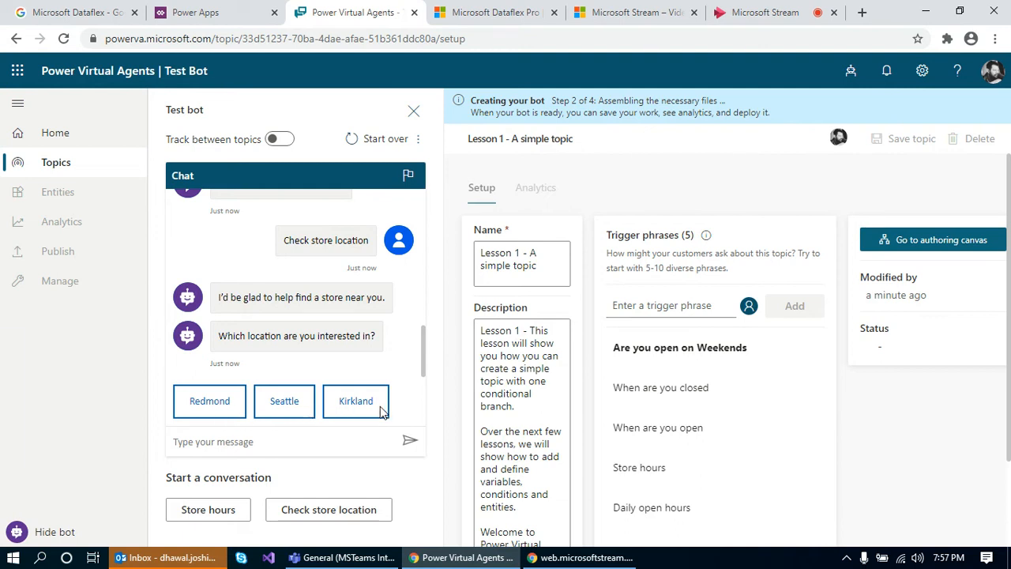
left_click(283, 402)
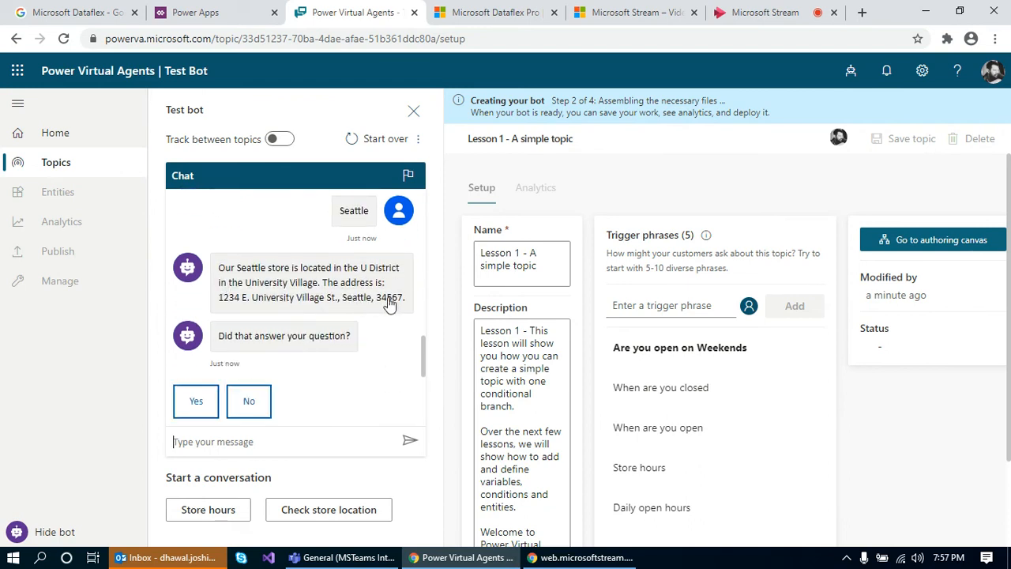
left_click(198, 403)
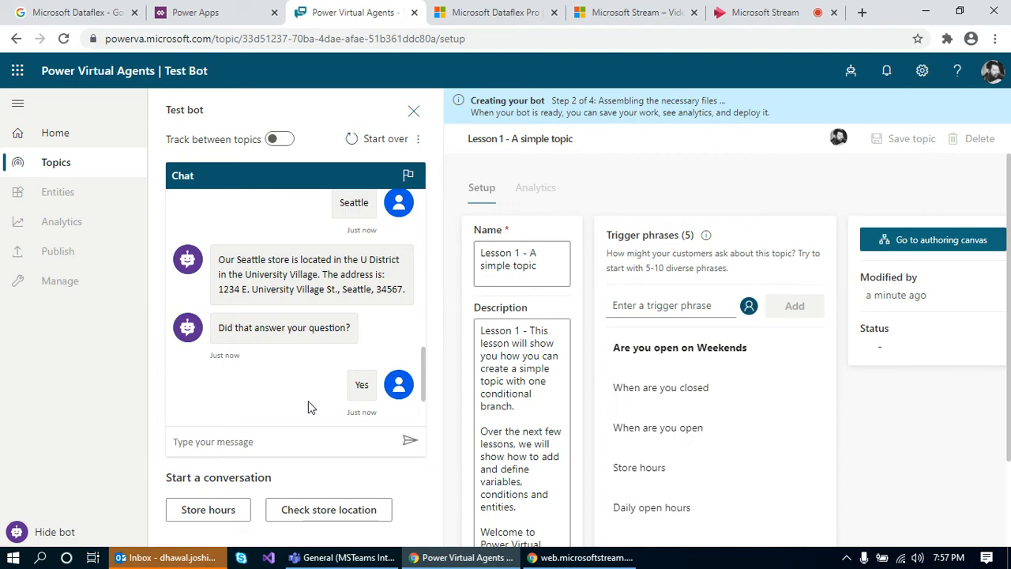
Try to save the topic "Lesson 1 - A simple topic" with its added trigger phrase.
left_click(349, 365)
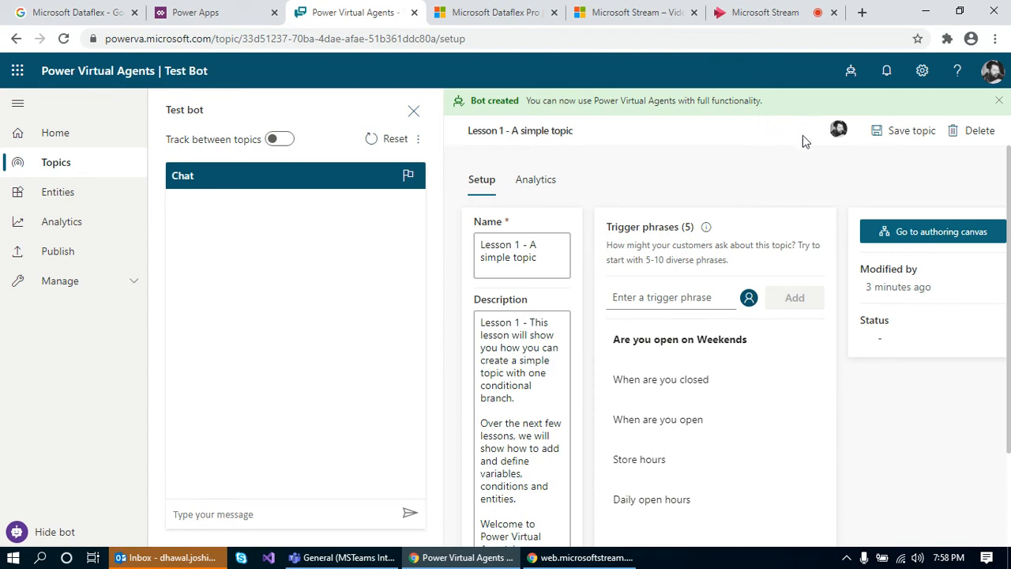
left_click(905, 134)
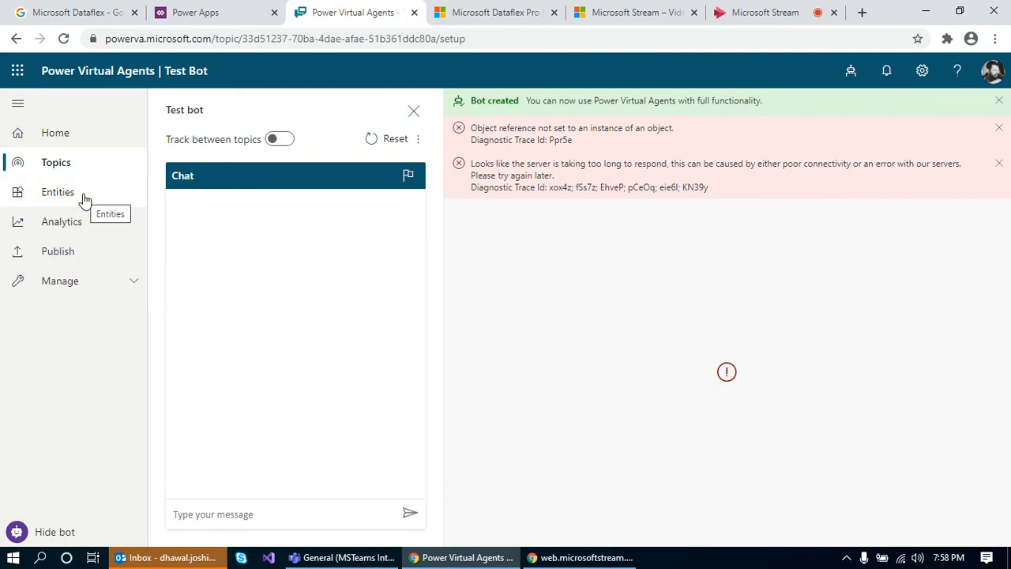
Show the Manage options, open the bot's Entities list and examine the entities' names, descriptions and methods.
left_click(129, 284)
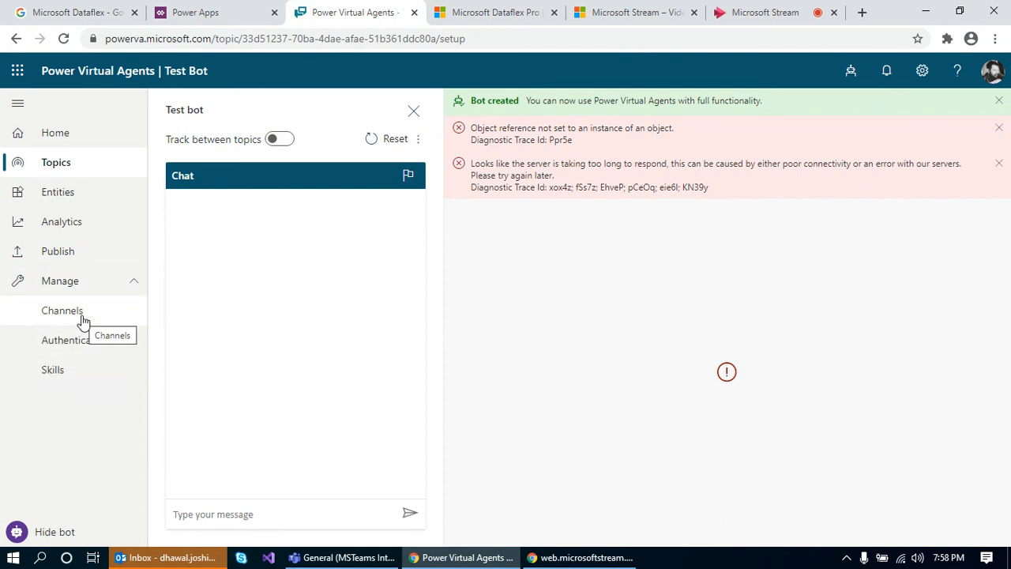
left_click(38, 199)
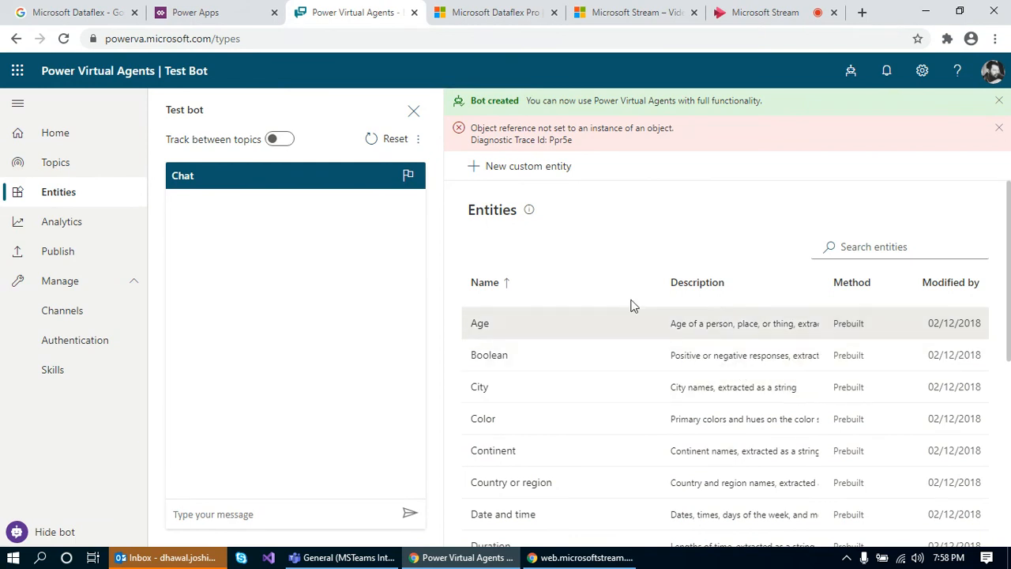
scroll(622, 365, "down", 1)
scroll(623, 366, "down", 4)
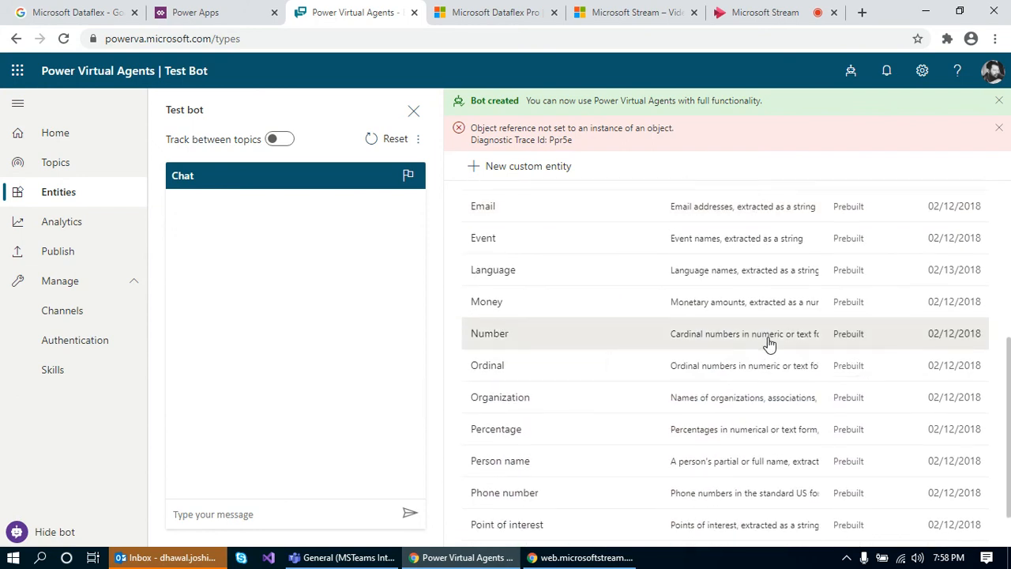
scroll(767, 346, "down", 3)
scroll(770, 345, "down", 1)
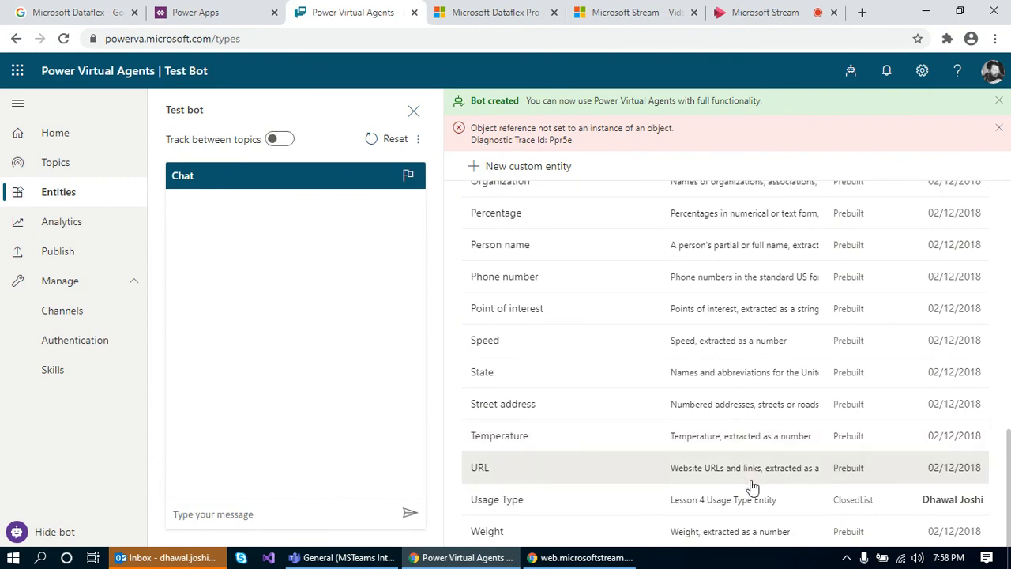
scroll(835, 435, "up", 5)
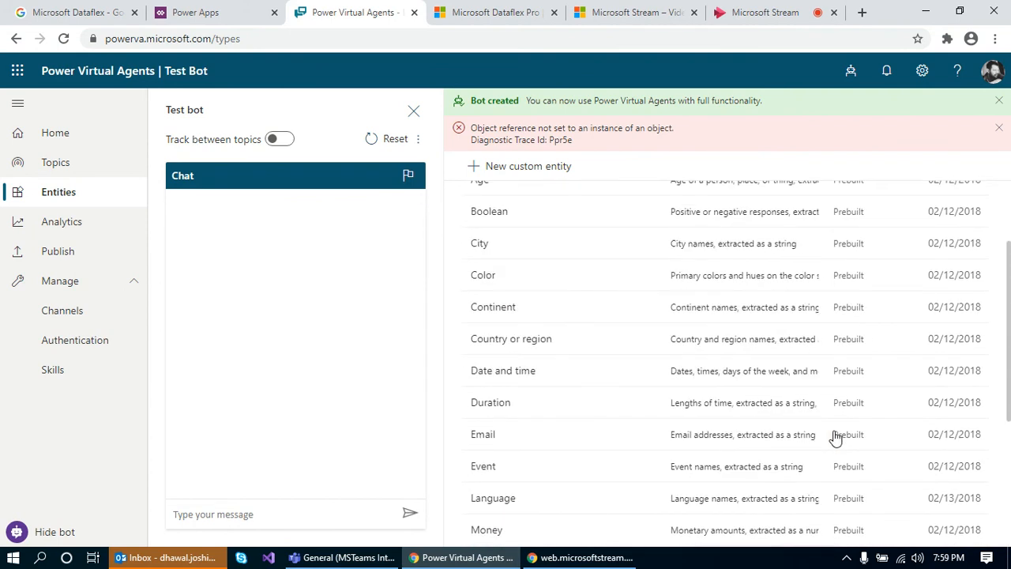
scroll(835, 437, "up", 2)
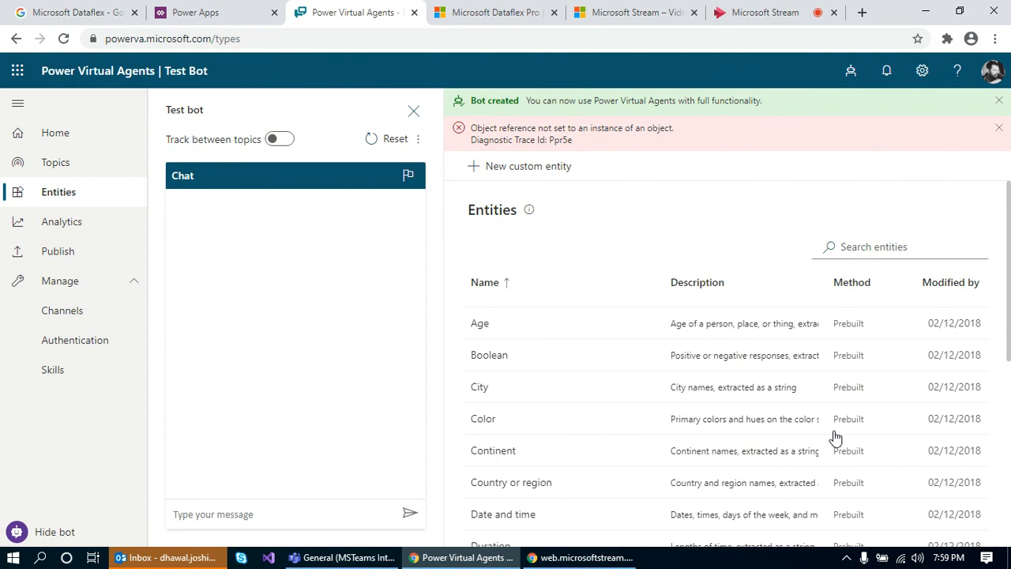
scroll(729, 395, "down", 1)
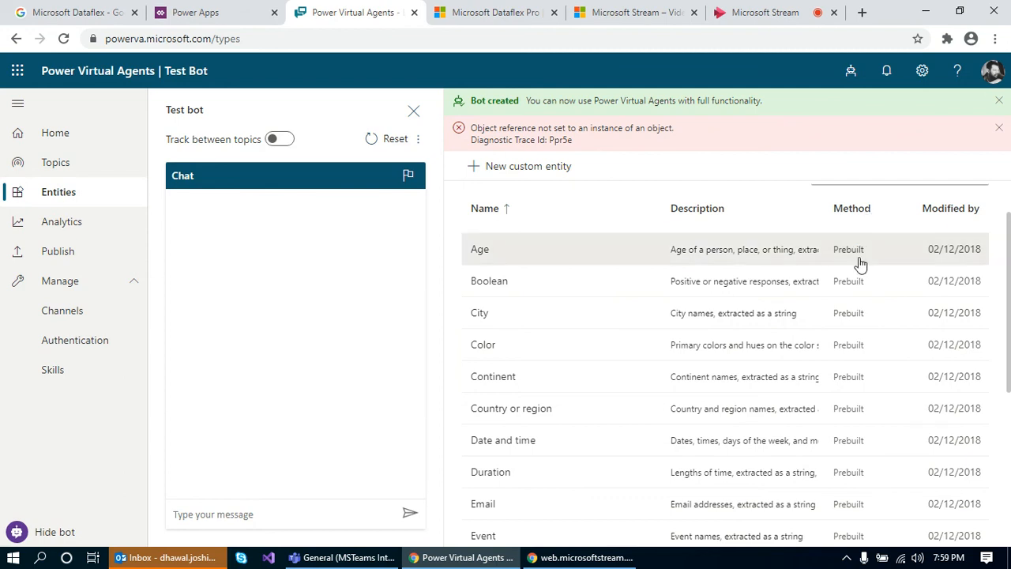
scroll(860, 289, "down", 5)
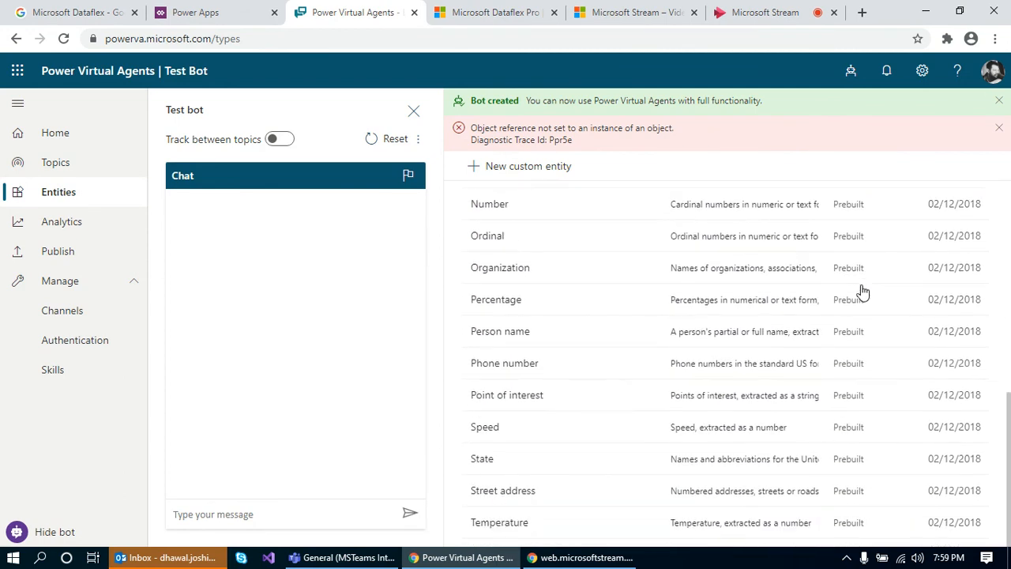
scroll(862, 294, "down", 2)
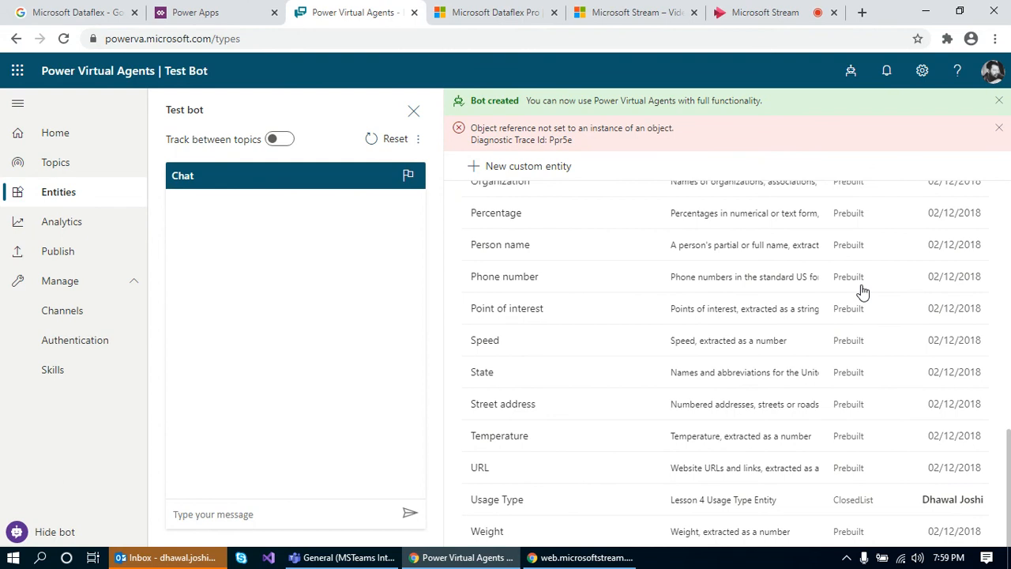
scroll(758, 306, "up", 6)
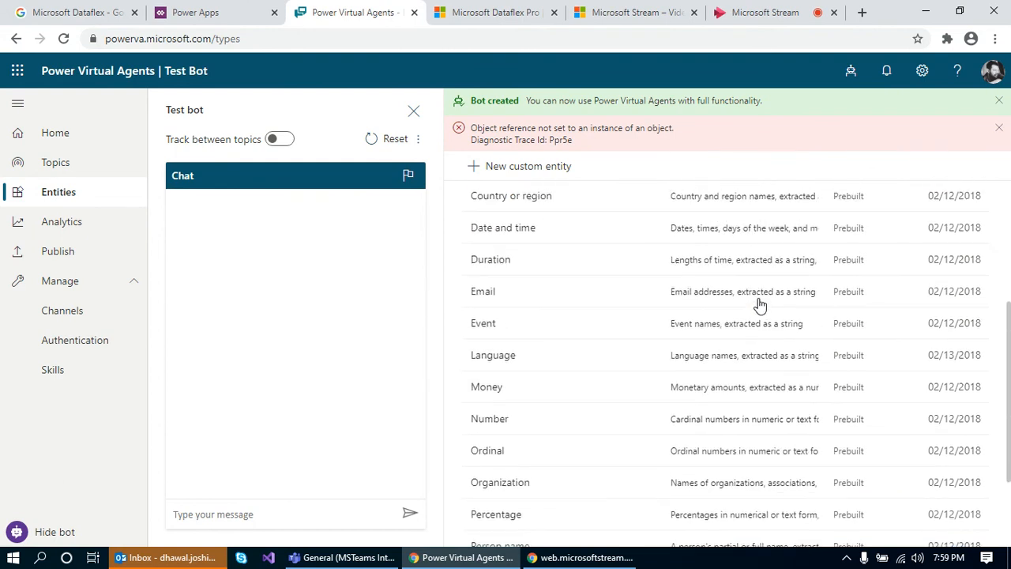
scroll(759, 306, "up", 1)
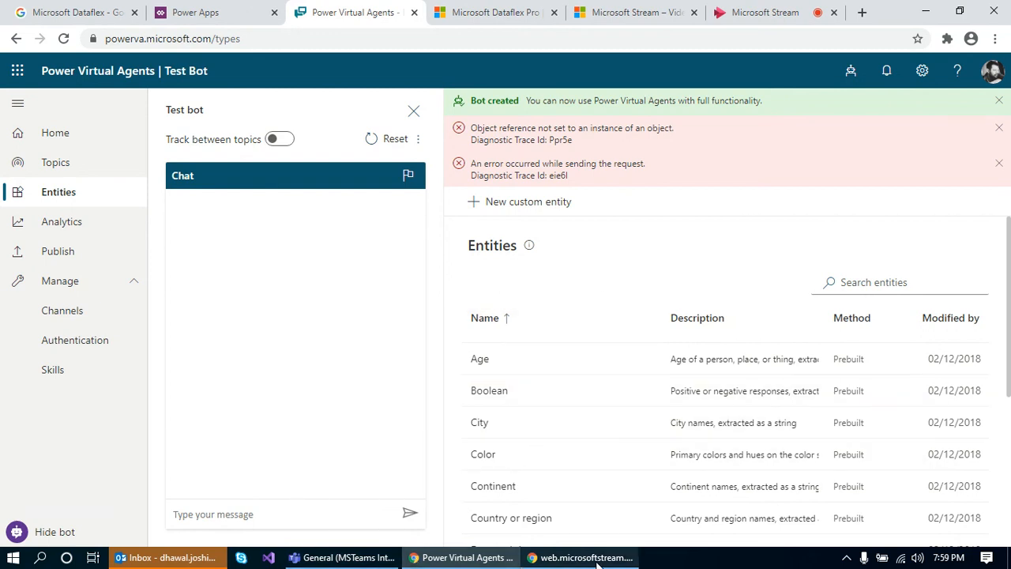
mouse_move(598, 562)
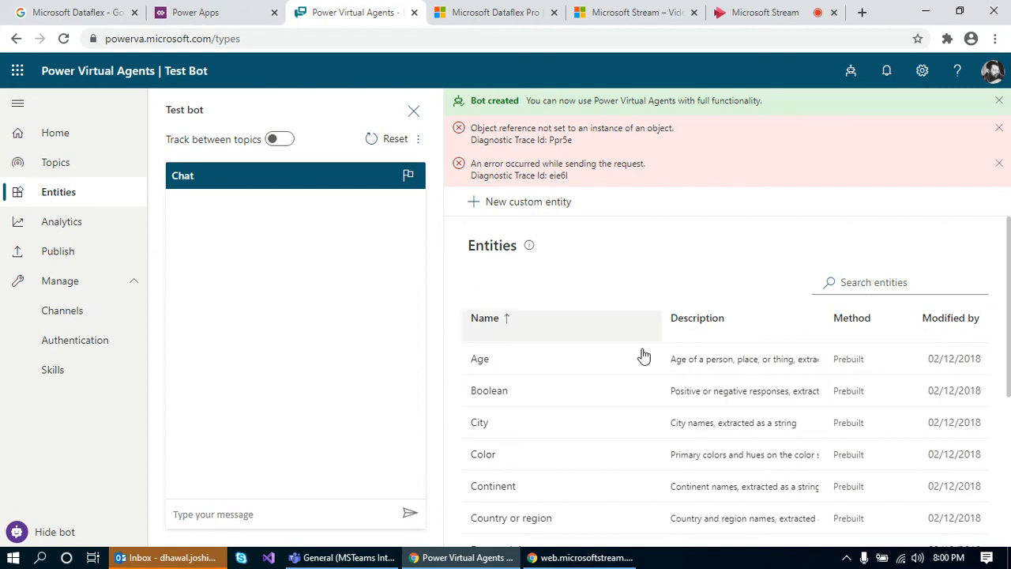
left_click(594, 559)
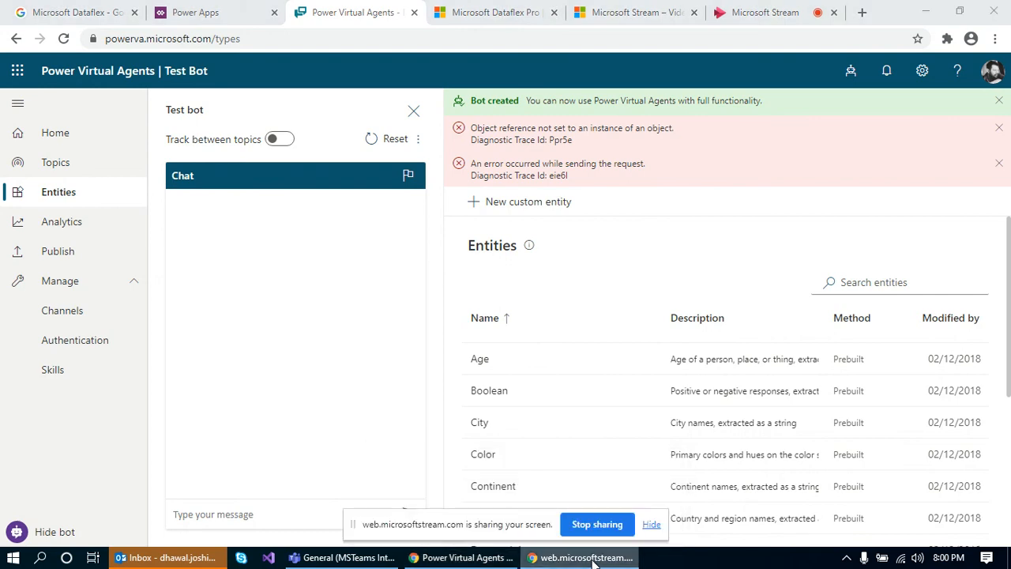